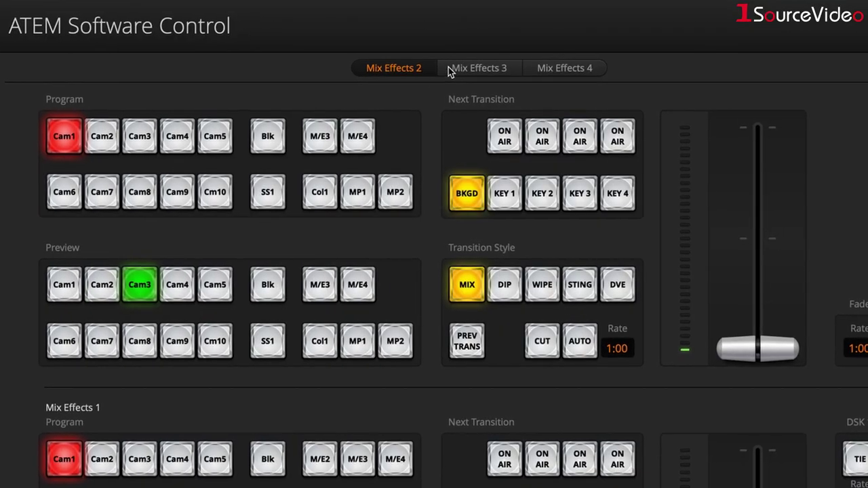
# - Check the Mix Effects 3 and 4 banks, then on bank 2 take Cam3 to program with a manual transition
pyautogui.click(339, 42)
pyautogui.click(557, 66)
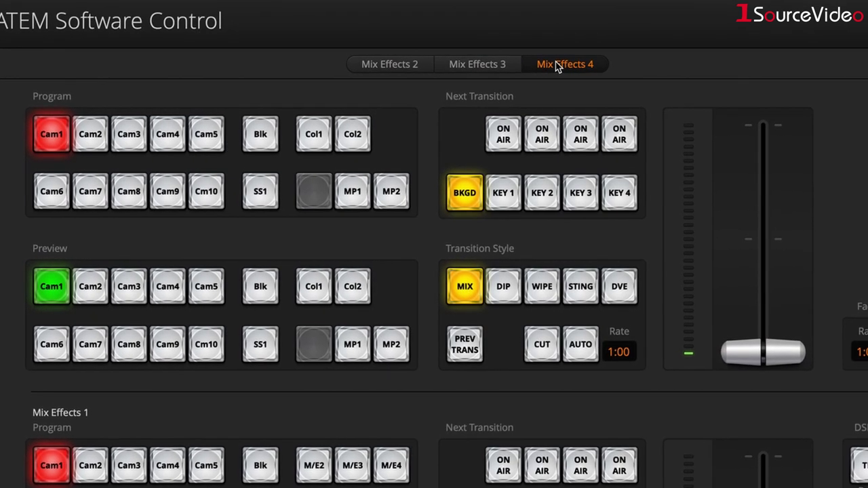
pyautogui.click(395, 63)
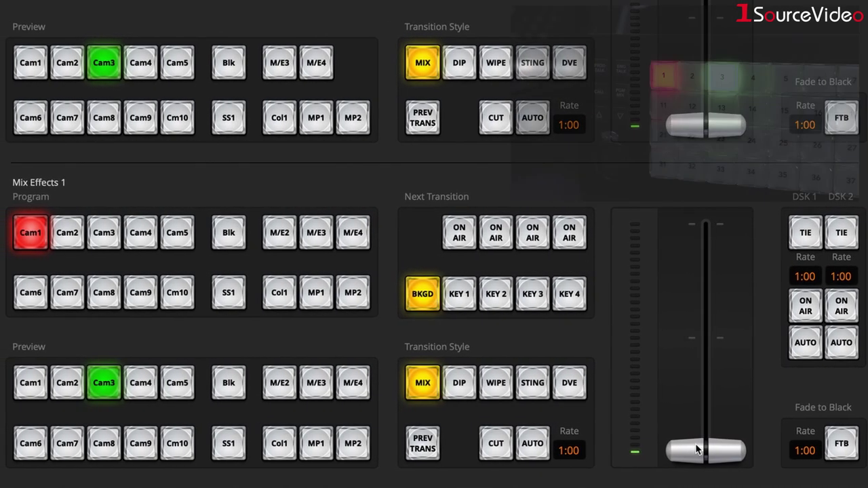
pyautogui.moveTo(702, 450)
pyautogui.mouseDown()
pyautogui.moveTo(701, 209)
pyautogui.moveTo(710, 353)
pyautogui.moveTo(701, 475)
pyautogui.moveTo(724, 221)
pyautogui.moveTo(727, 468)
pyautogui.mouseUp()
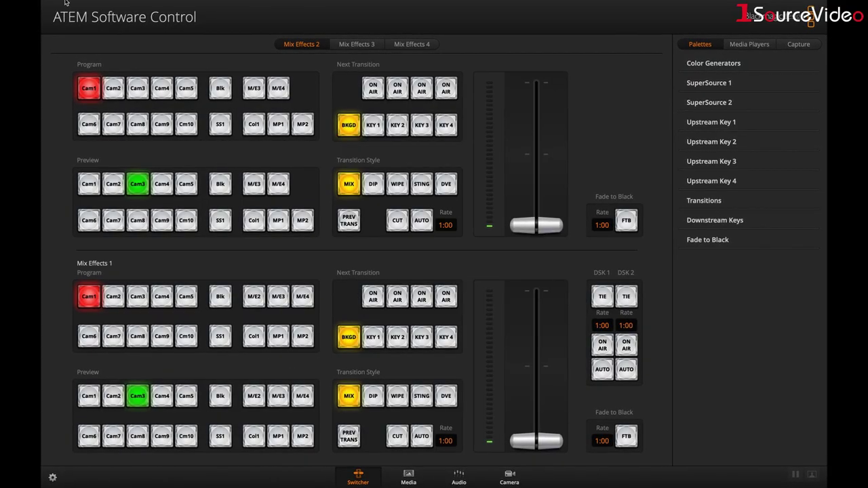
# - Review the general preferences in the application menu's Preferences window, then close it
pyautogui.click(79, 5)
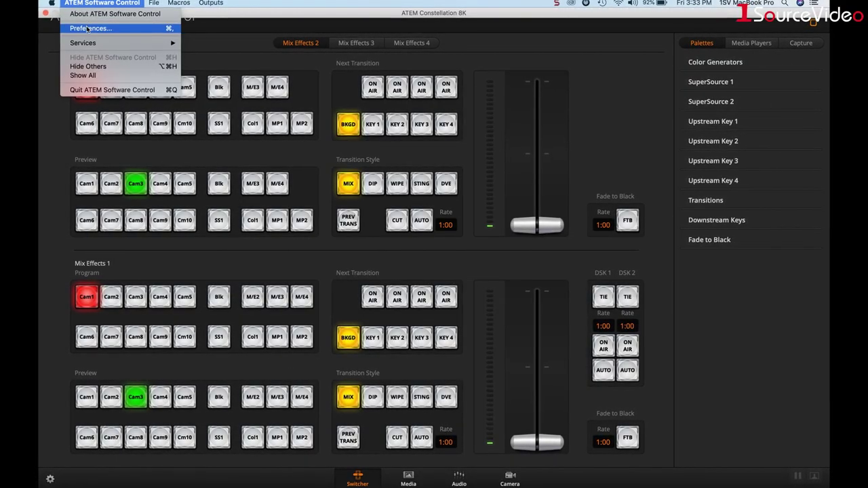
pyautogui.click(85, 28)
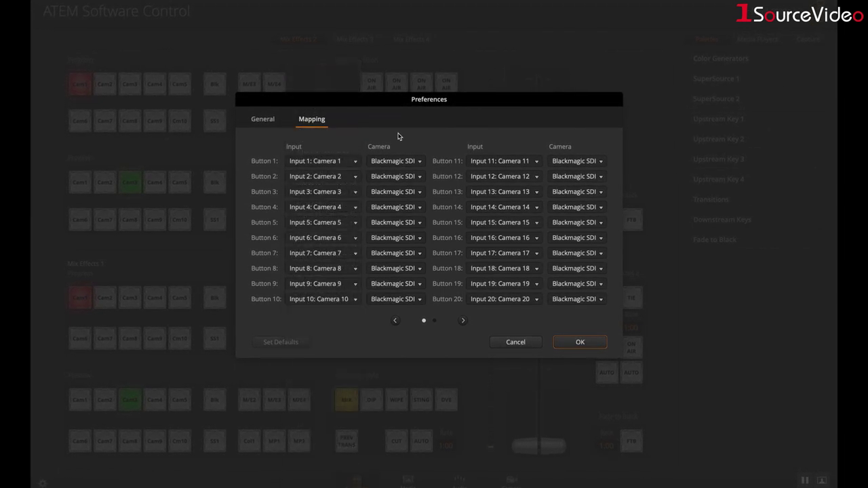
pyautogui.click(232, 98)
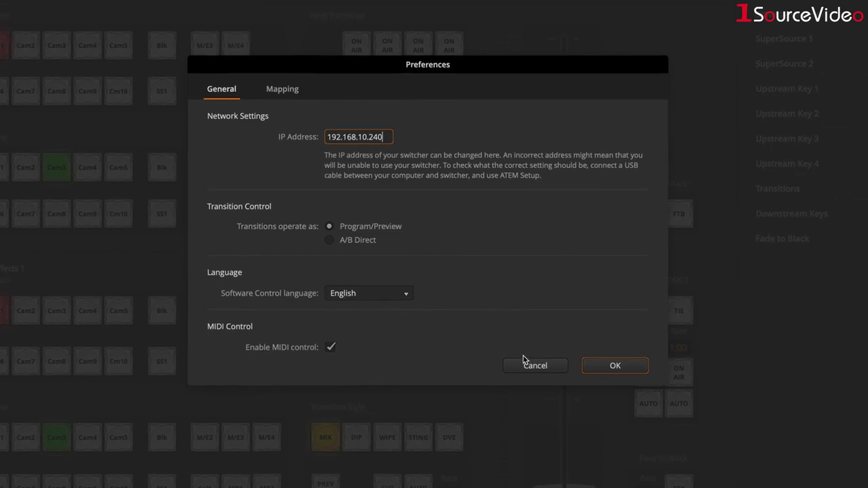
pyautogui.click(524, 361)
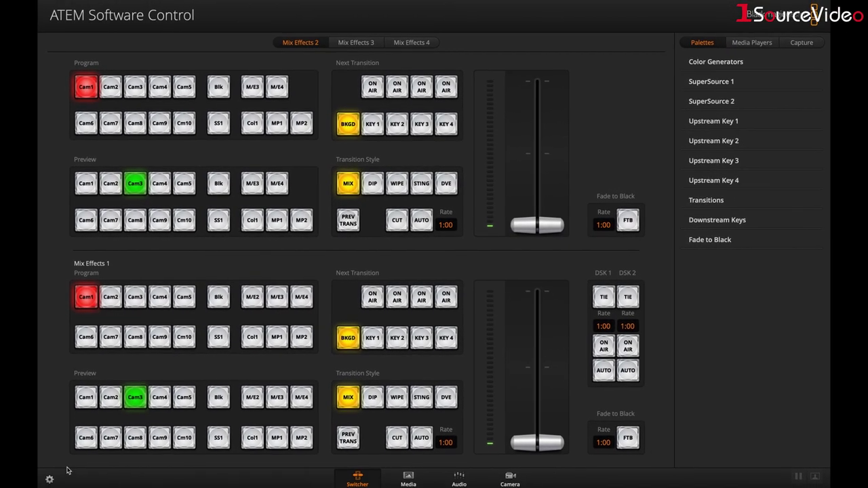
# - Review the Multi View 1 layout in the switcher's multiview settings, then close the settings
pyautogui.click(50, 478)
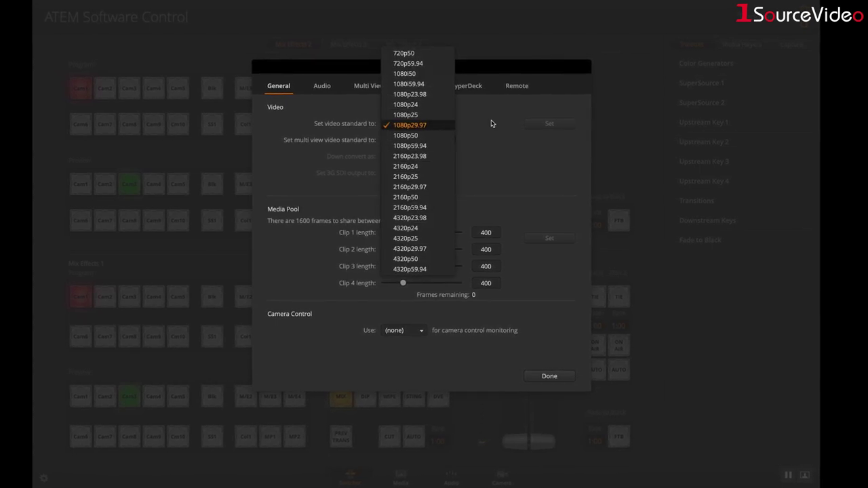
pyautogui.click(368, 86)
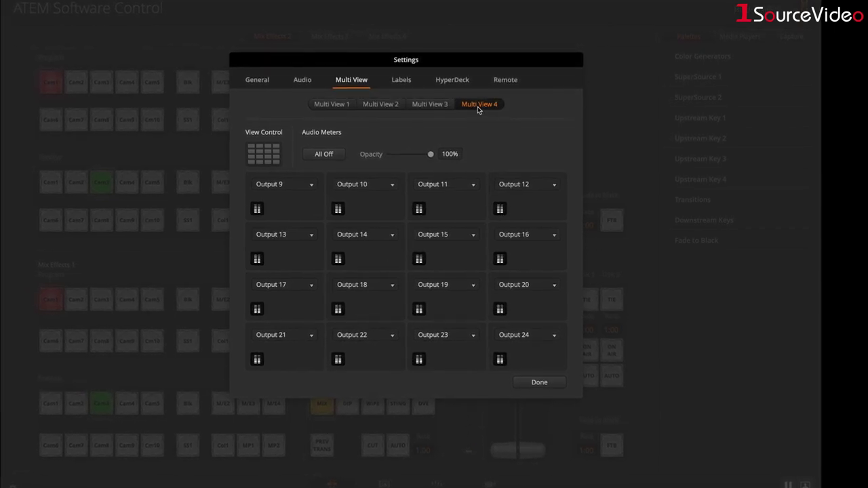
pyautogui.click(334, 106)
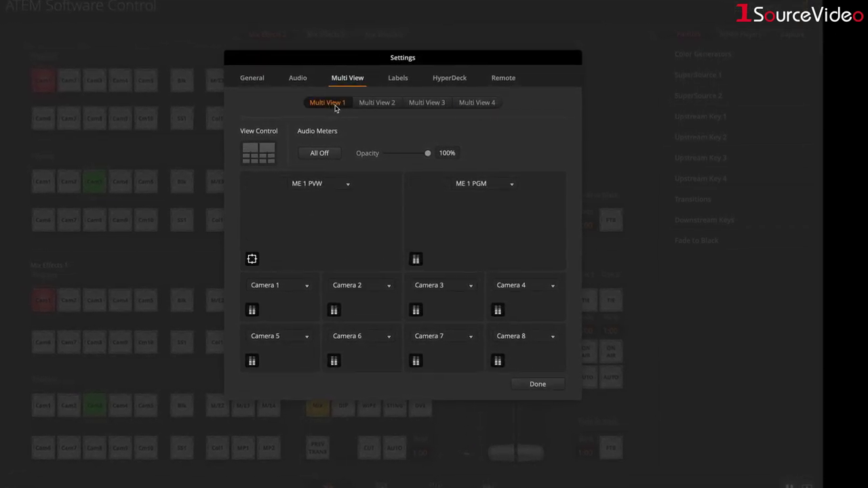
pyautogui.click(537, 385)
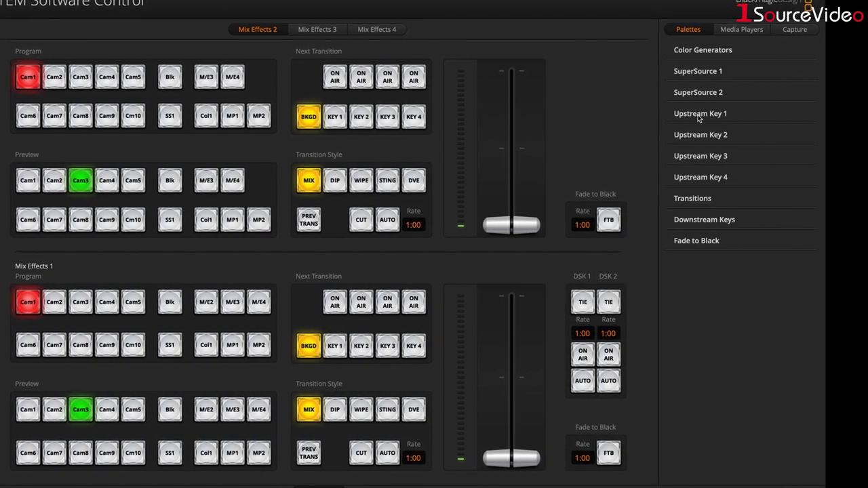
# - Expand Upstream Key 1 and browse its Chroma, Pattern and DVE key settings
pyautogui.click(699, 115)
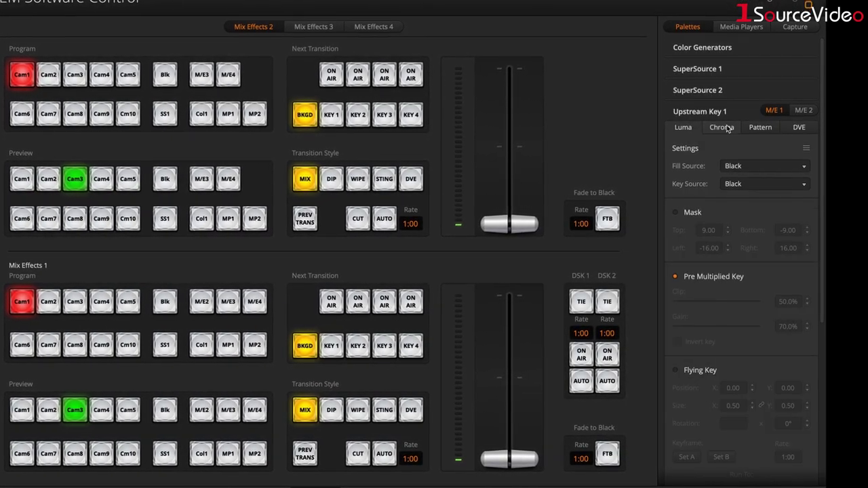
pyautogui.click(723, 127)
pyautogui.click(761, 128)
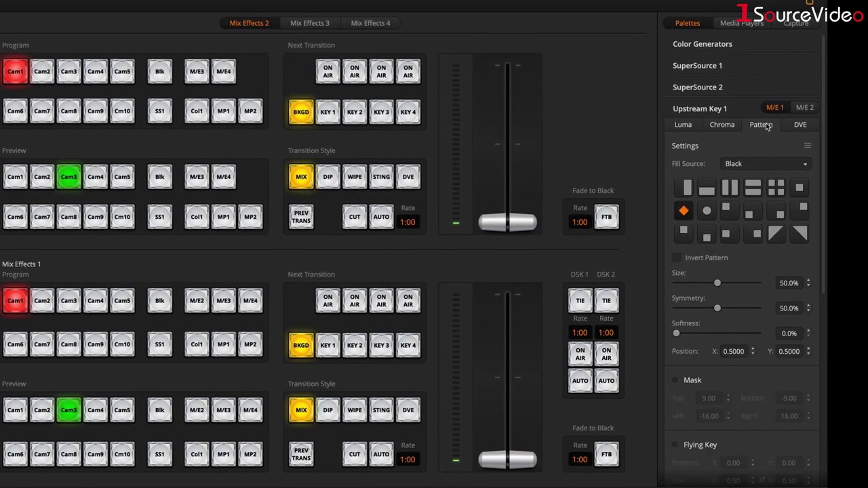
pyautogui.click(801, 125)
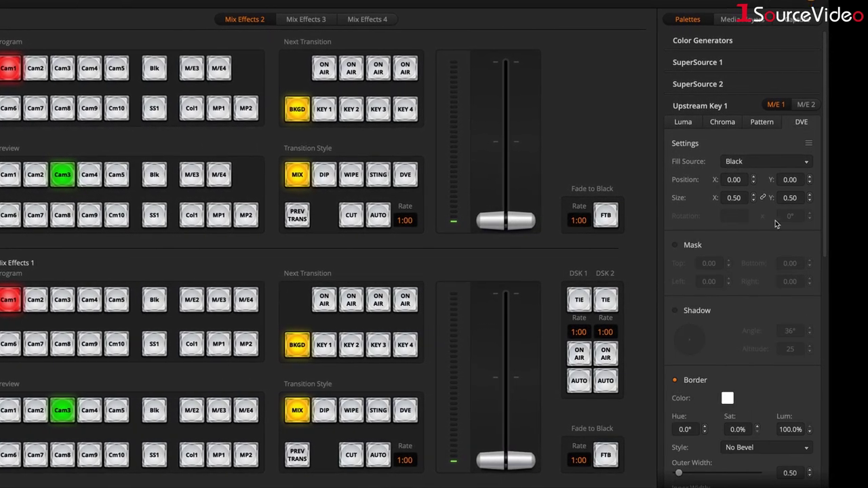
pyautogui.scroll(-1, 780, 256)
pyautogui.scroll(-3, 780, 257)
pyautogui.scroll(-3, 780, 256)
pyautogui.scroll(-2, 781, 256)
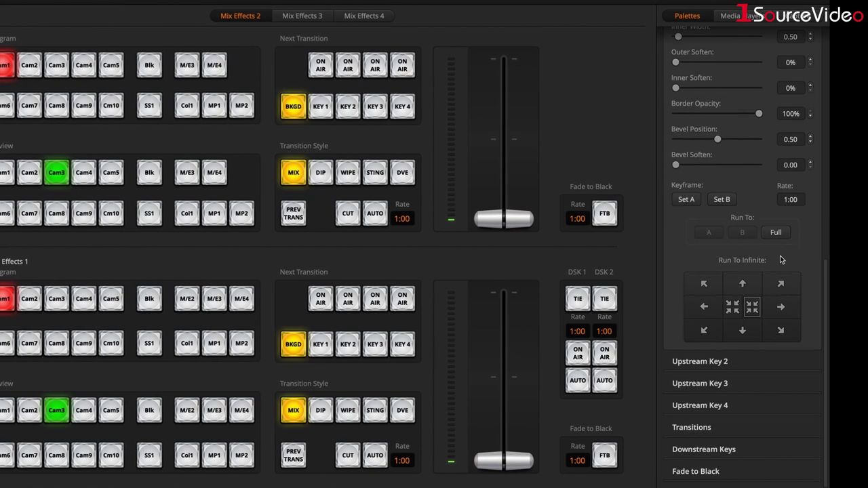
pyautogui.scroll(6, 780, 258)
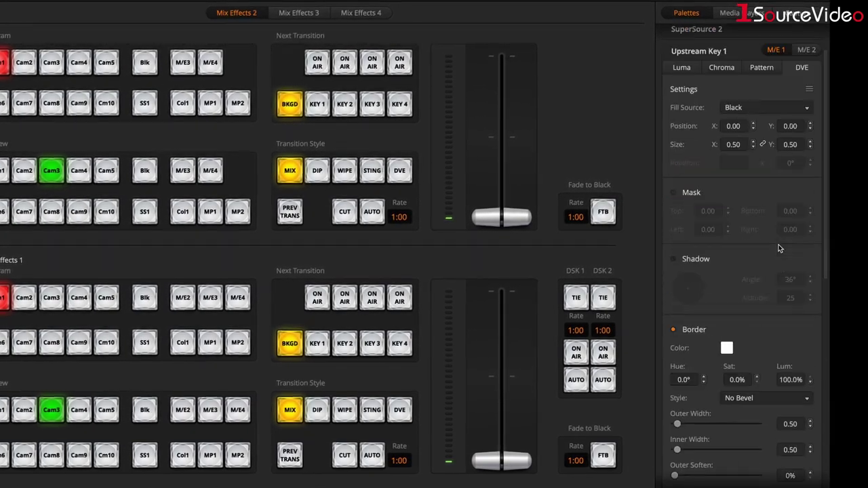
pyautogui.scroll(2, 780, 249)
# - Collapse Upstream Key 1, then expand and collapse the SuperSource 1 palette
pyautogui.click(699, 97)
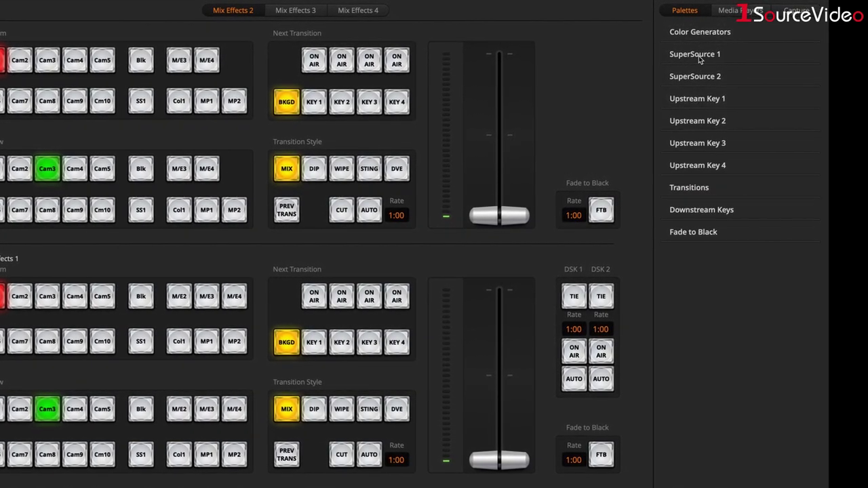
pyautogui.click(699, 56)
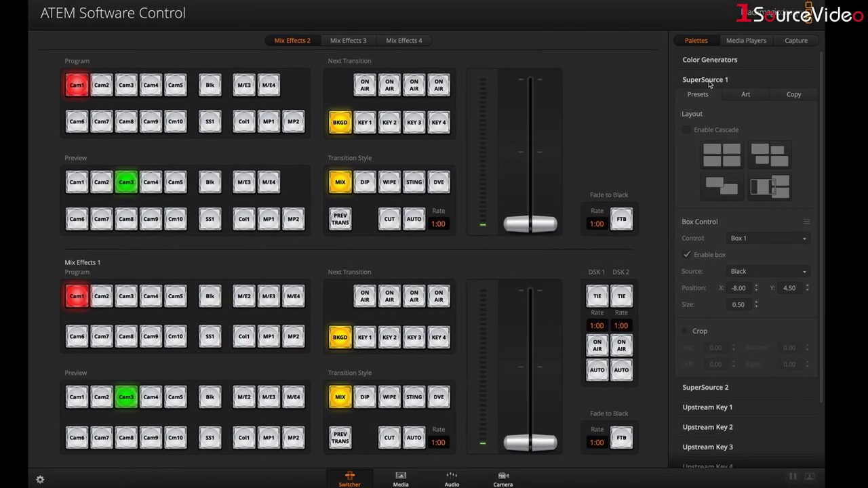
pyautogui.click(709, 80)
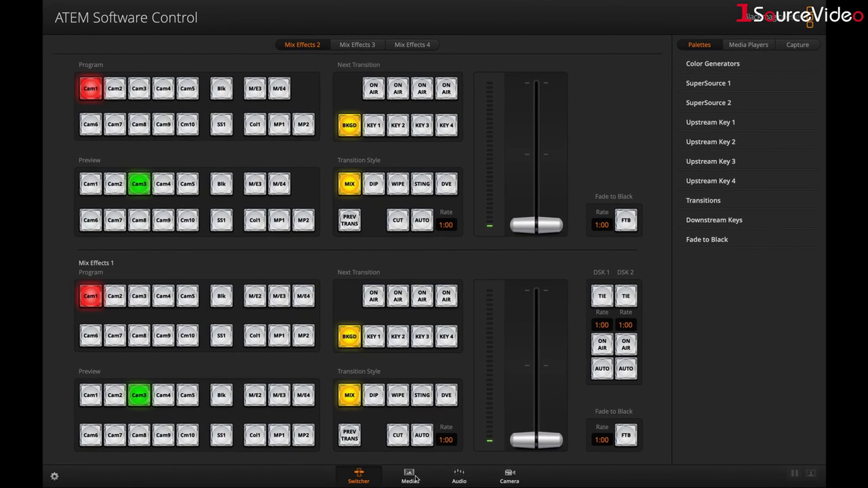
# - Scroll the media pool's clips and 64 empty still slots, then move to the audio mixer
pyautogui.click(410, 477)
pyautogui.scroll(10, 372, 224)
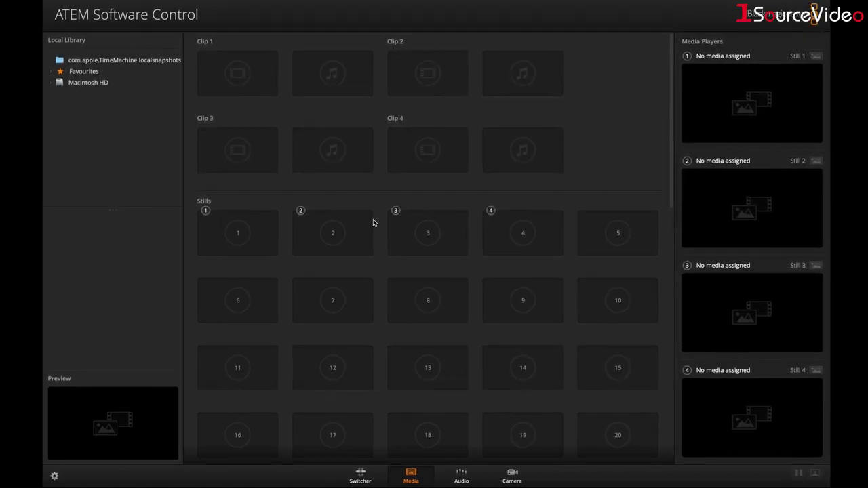
pyautogui.scroll(-1, 373, 223)
pyautogui.scroll(-1, 373, 223)
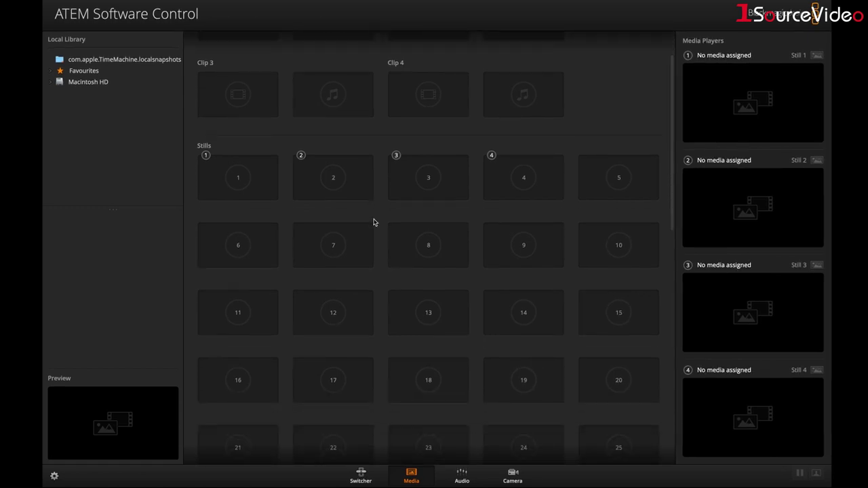
pyautogui.scroll(-5, 373, 223)
pyautogui.scroll(-3, 373, 223)
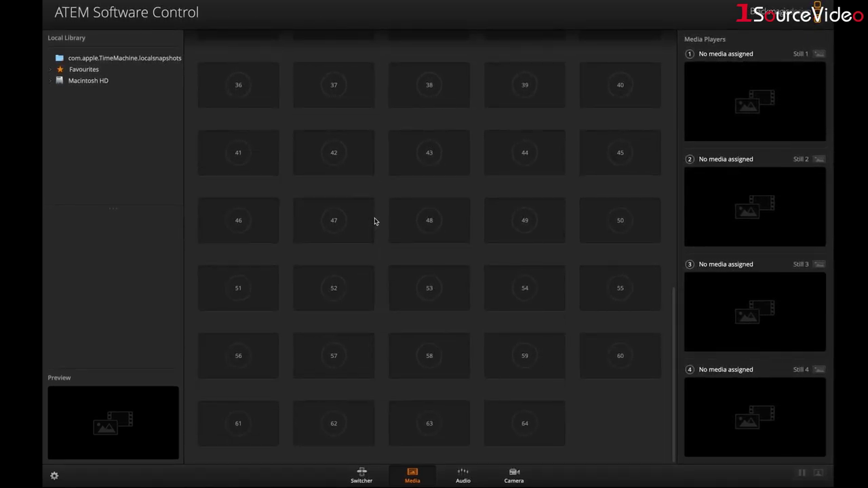
pyautogui.click(464, 474)
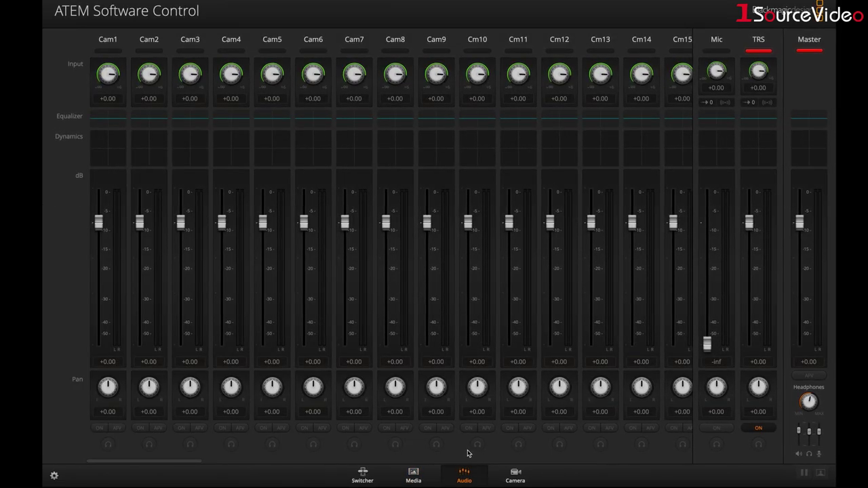
# - Scroll the audio strips through Cam, MADI 32 and MP1–MP4, then show camera control with Cam1
pyautogui.hscroll(1, 467, 453)
pyautogui.hscroll(3, 468, 453)
pyautogui.hscroll(2, 467, 453)
pyautogui.hscroll(5, 468, 453)
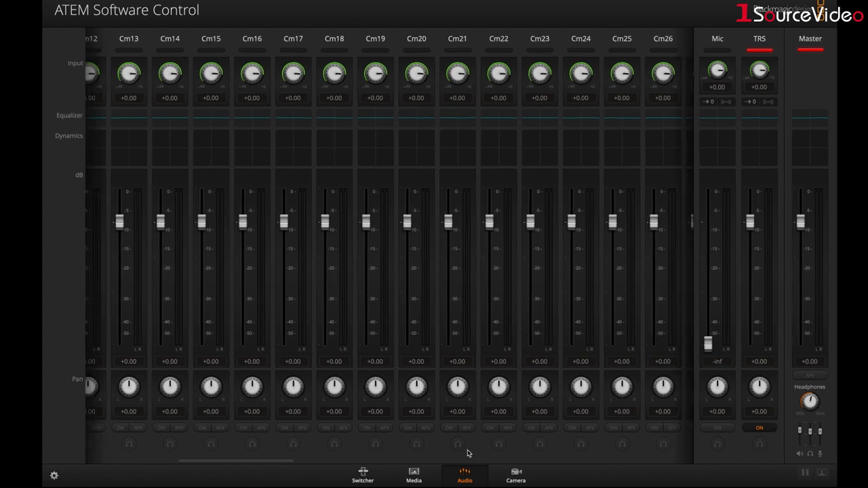
pyautogui.hscroll(2, 467, 453)
pyautogui.hscroll(2, 468, 453)
pyautogui.hscroll(6, 468, 453)
pyautogui.hscroll(1, 468, 453)
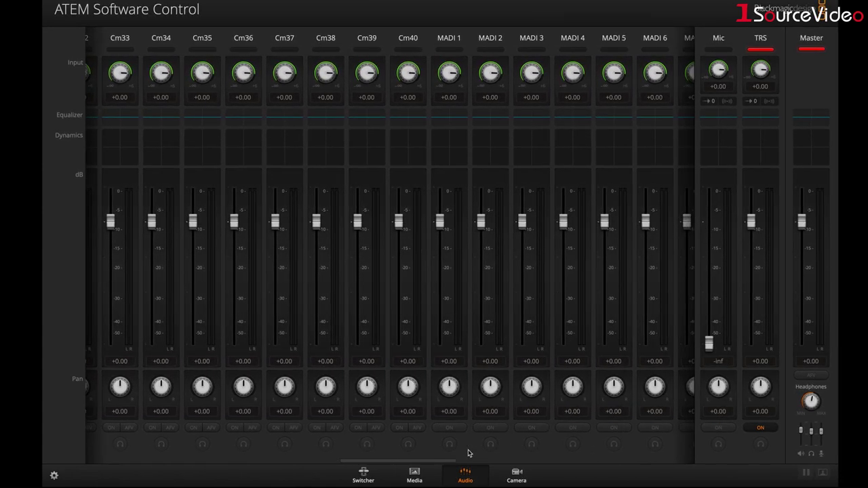
pyautogui.hscroll(2, 467, 453)
pyautogui.hscroll(2, 467, 454)
pyautogui.hscroll(2, 468, 453)
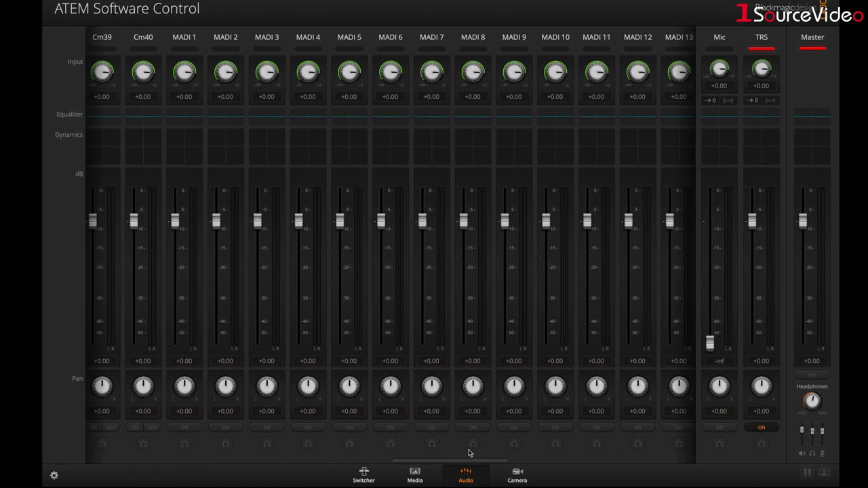
pyautogui.hscroll(1, 468, 454)
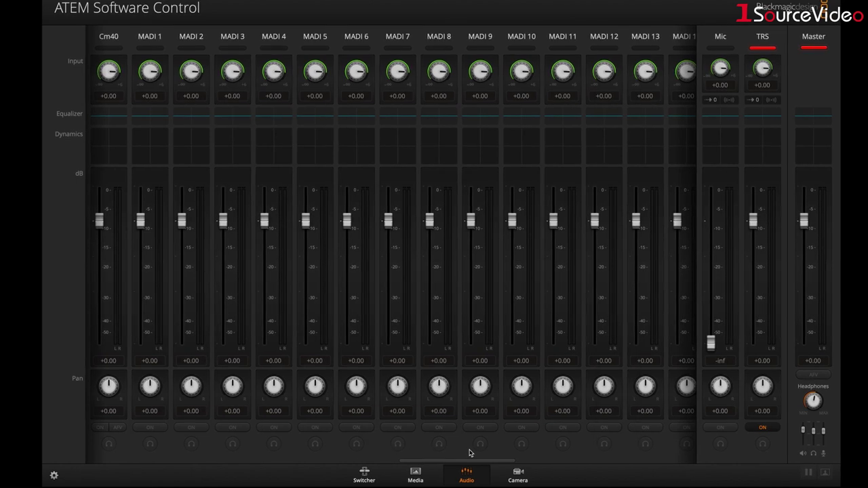
pyautogui.hscroll(4, 468, 453)
pyautogui.hscroll(2, 469, 453)
pyautogui.hscroll(4, 469, 453)
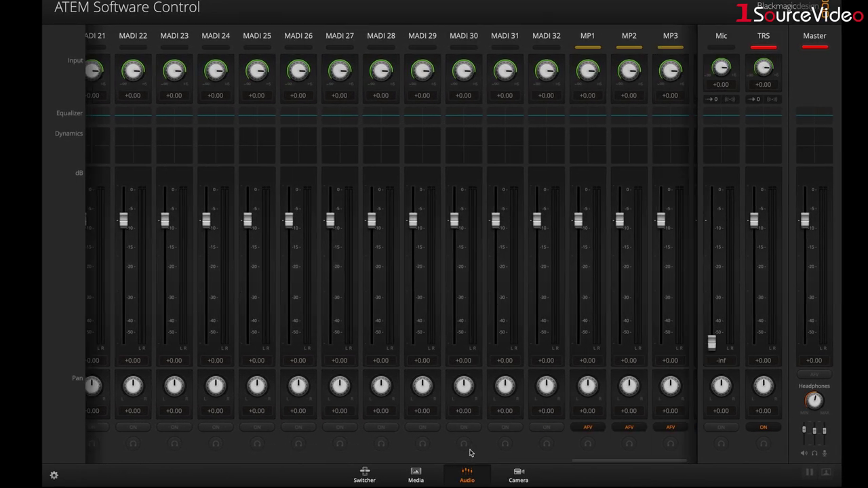
pyautogui.hscroll(1, 469, 453)
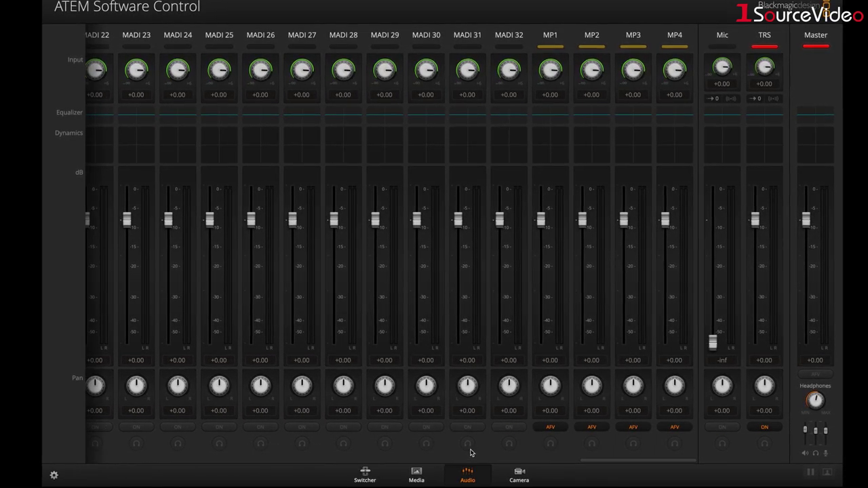
pyautogui.click(521, 476)
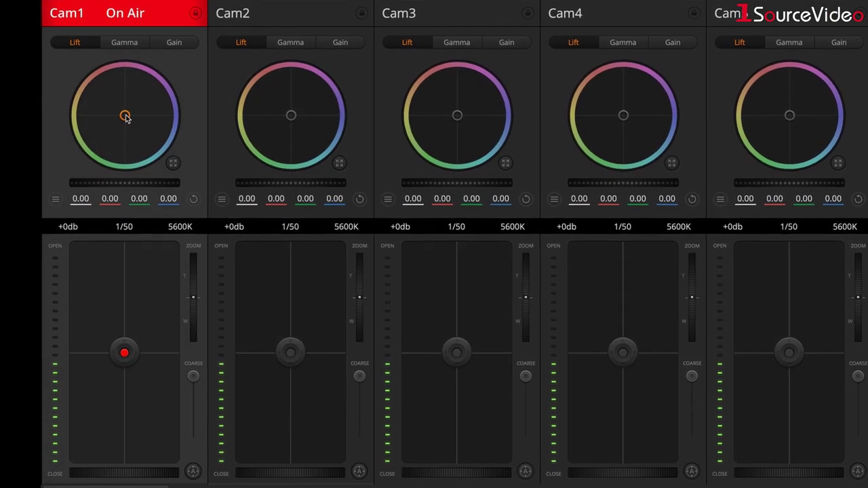
# - Drag Cam1's Lift wheel dot off-centre, then back so it settles near neutral (0.01)
pyautogui.moveTo(131, 132); pyautogui.dragTo(159, 91)
pyautogui.moveTo(66, 188); pyautogui.dragTo(142, 101)
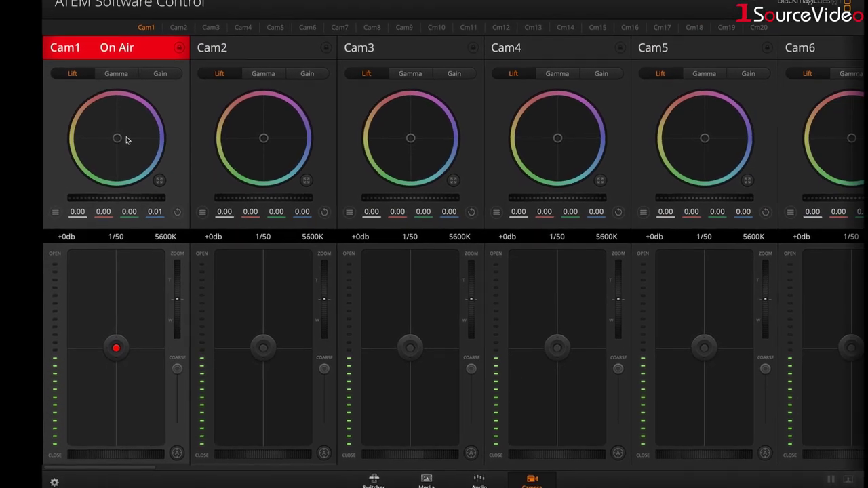
pyautogui.moveTo(142, 4)
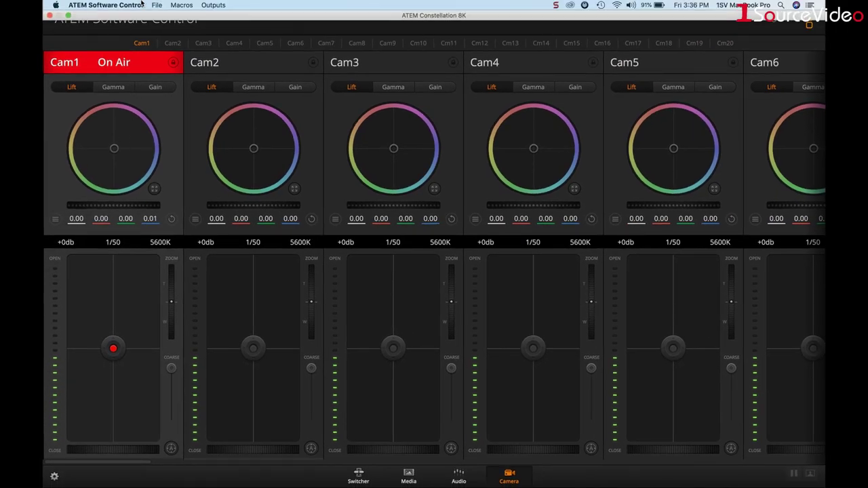
pyautogui.click(184, 16)
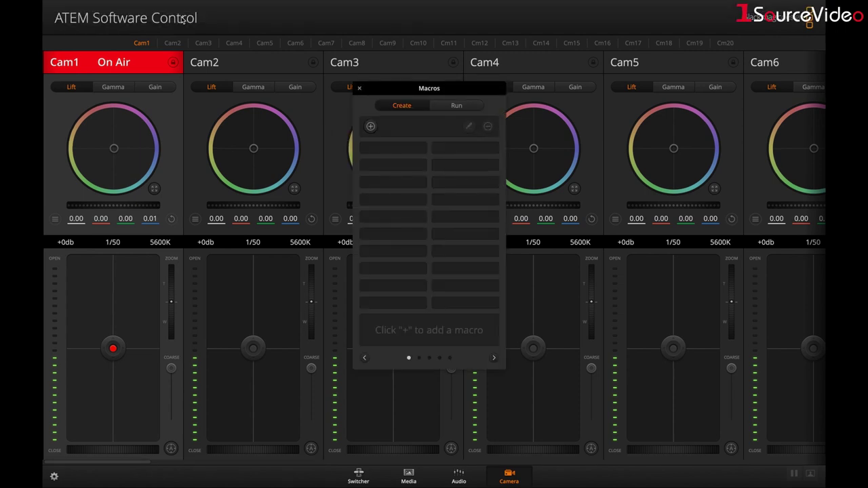
pyautogui.click(359, 89)
pyautogui.moveTo(174, 4)
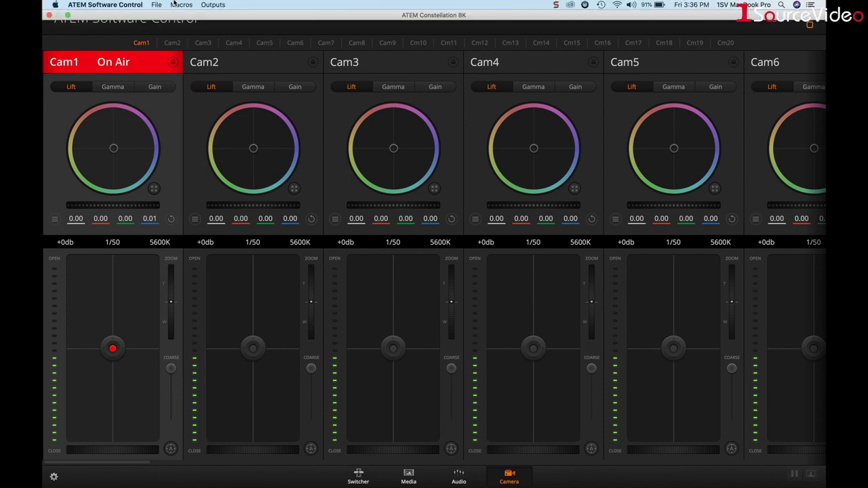
pyautogui.click(208, 4)
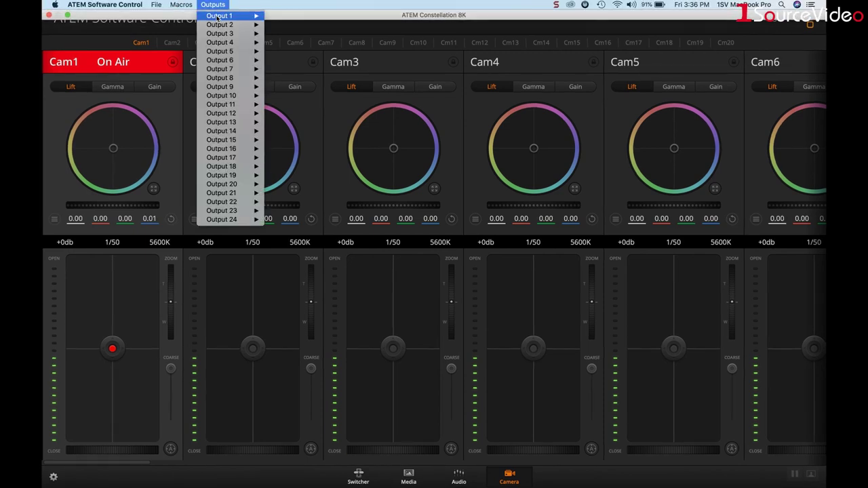
pyautogui.moveTo(219, 15)
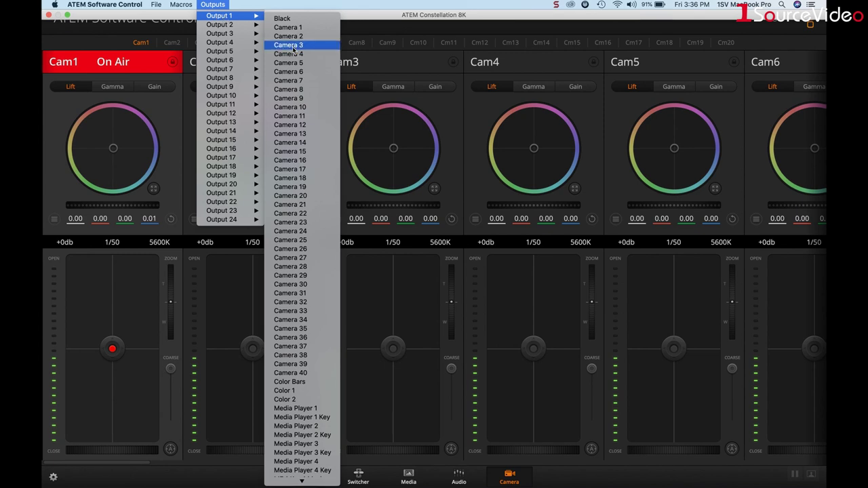
pyautogui.scroll(-5, 293, 50)
pyautogui.scroll(-7, 293, 50)
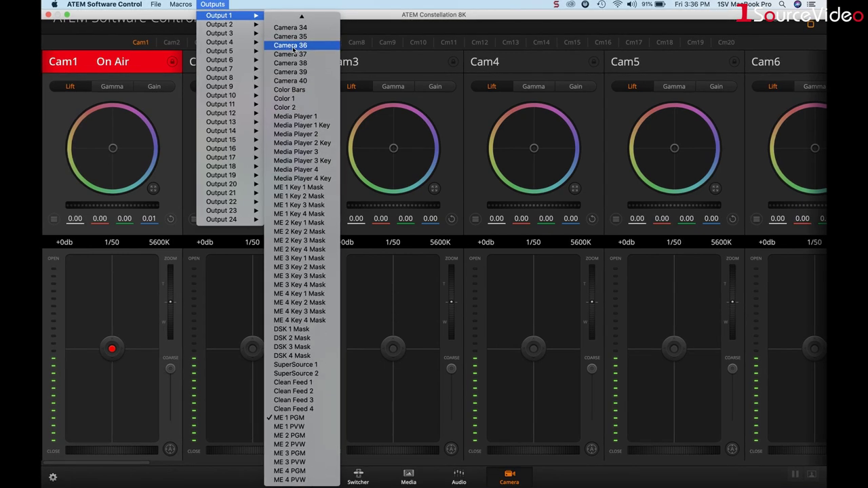
pyautogui.click(327, 40)
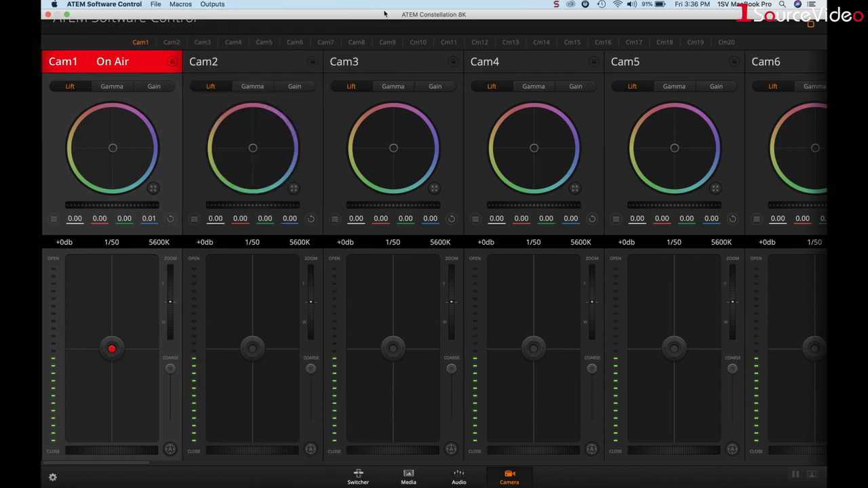